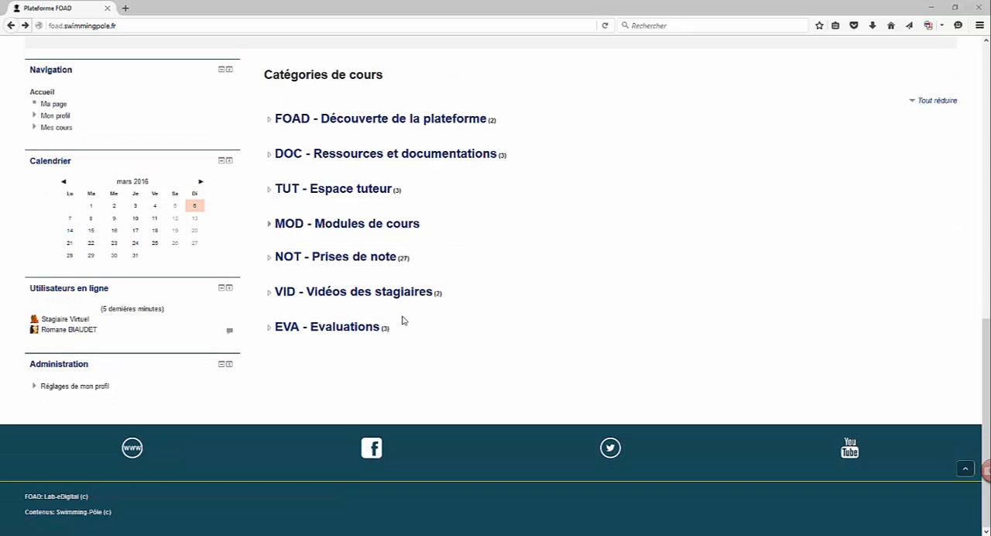
- Open the EVA - Evaluations course category and browse the list of its courses
click(354, 328)
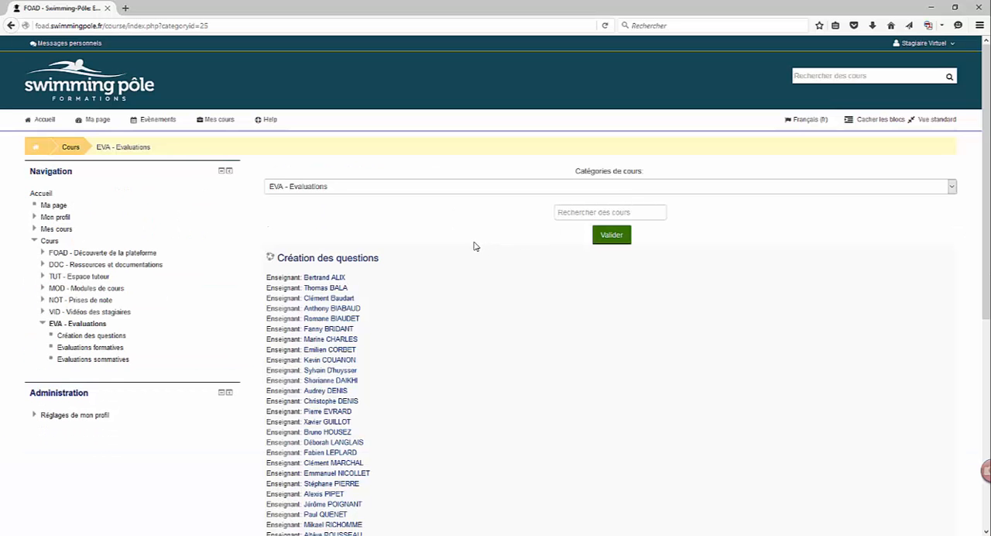
scroll(482, 281, down, 10)
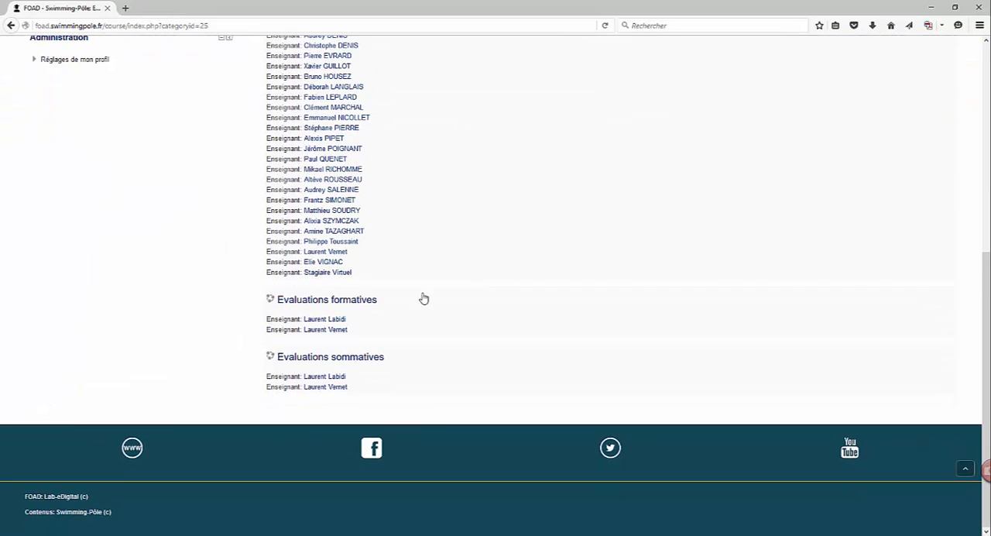
scroll(509, 302, up, 8)
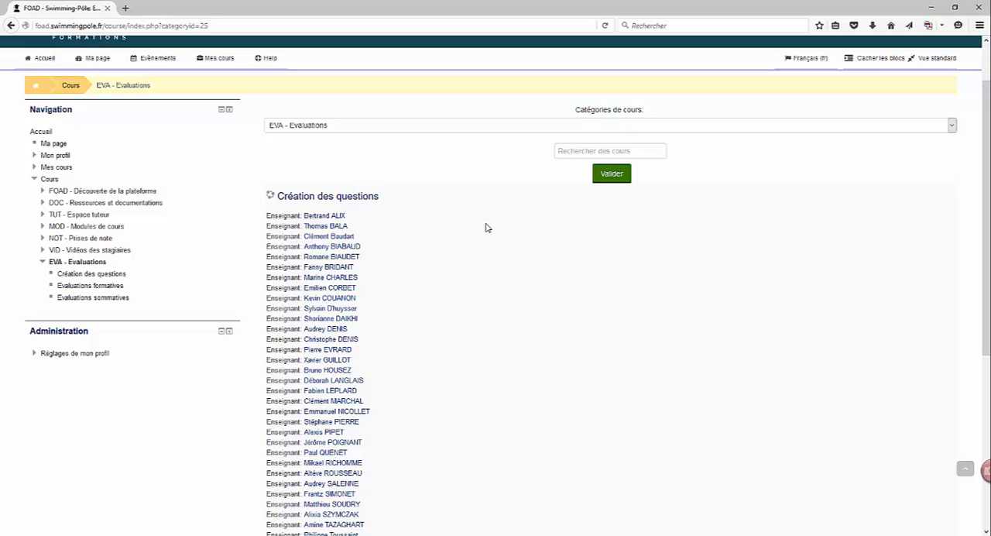
scroll(480, 217, down, 3)
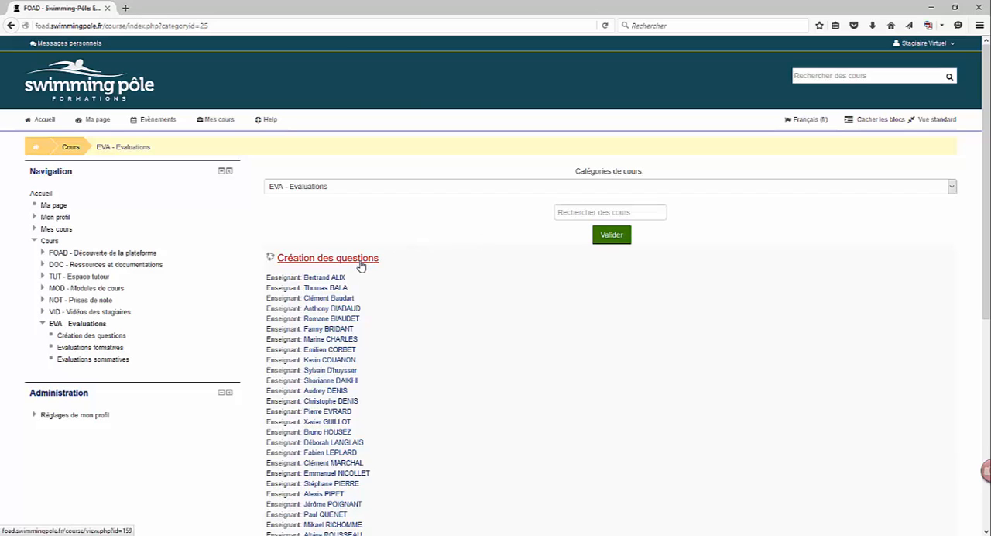
scroll(480, 297, down, 5)
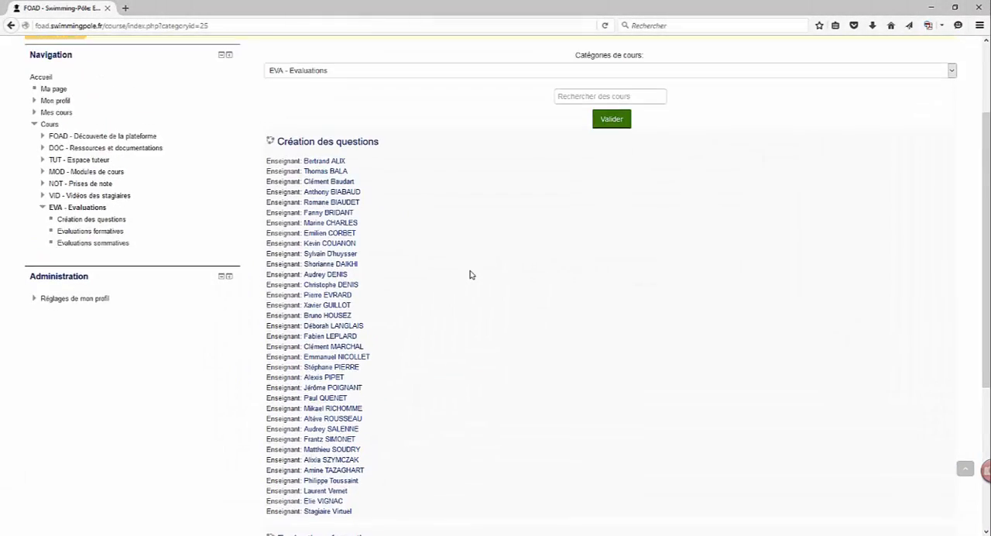
scroll(469, 275, up, 3)
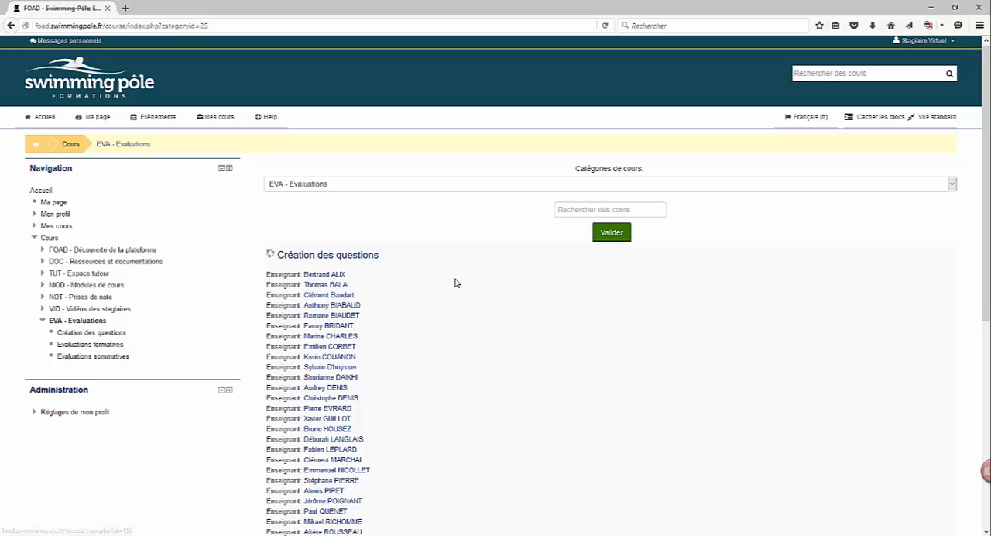
scroll(457, 278, down, 4)
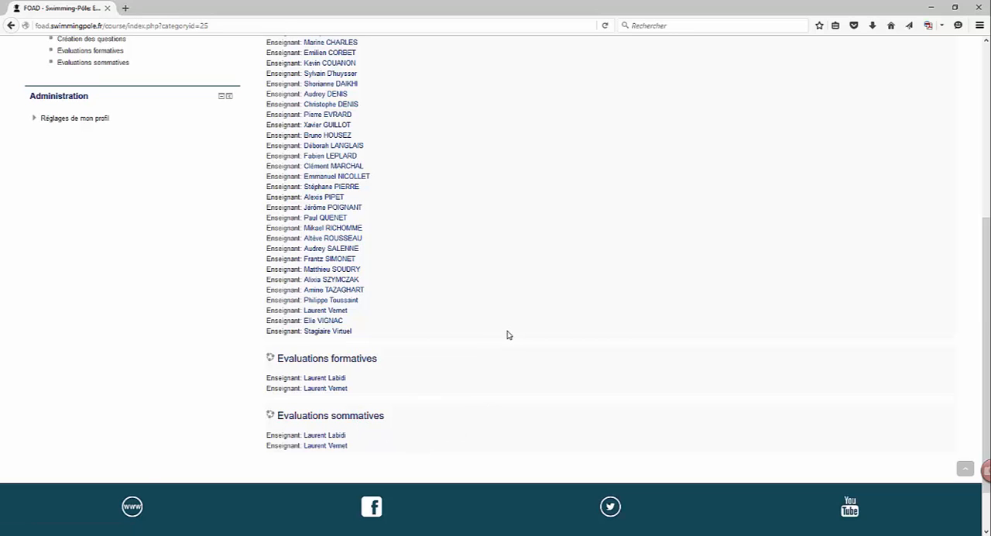
scroll(509, 334, up, 7)
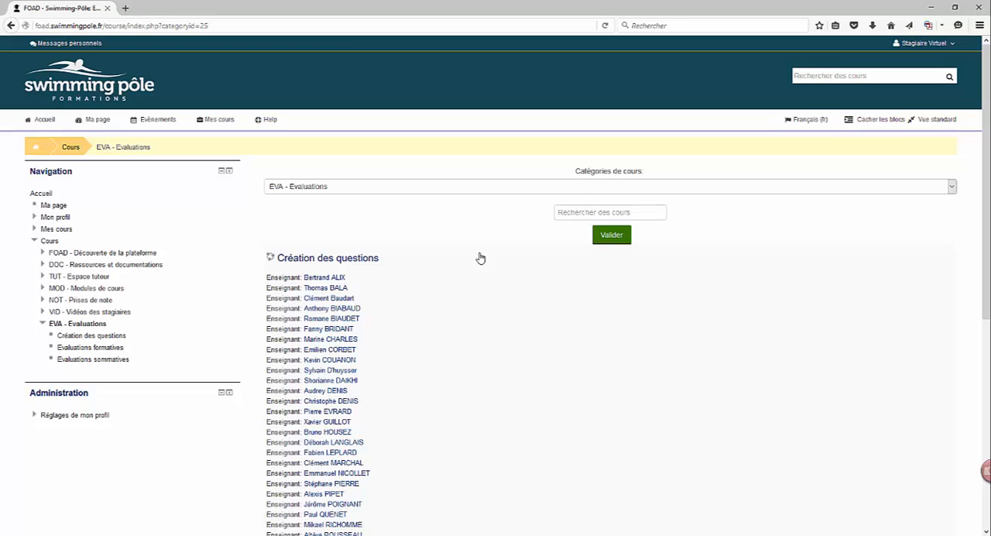
- Open the Création des questions course and go to the Questions page of its question bank
click(345, 258)
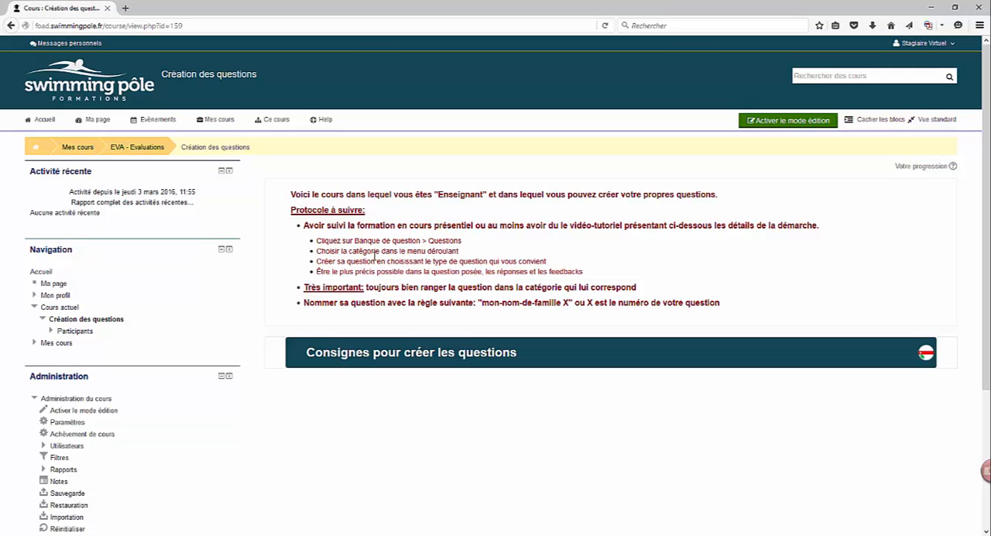
scroll(374, 259, down, 5)
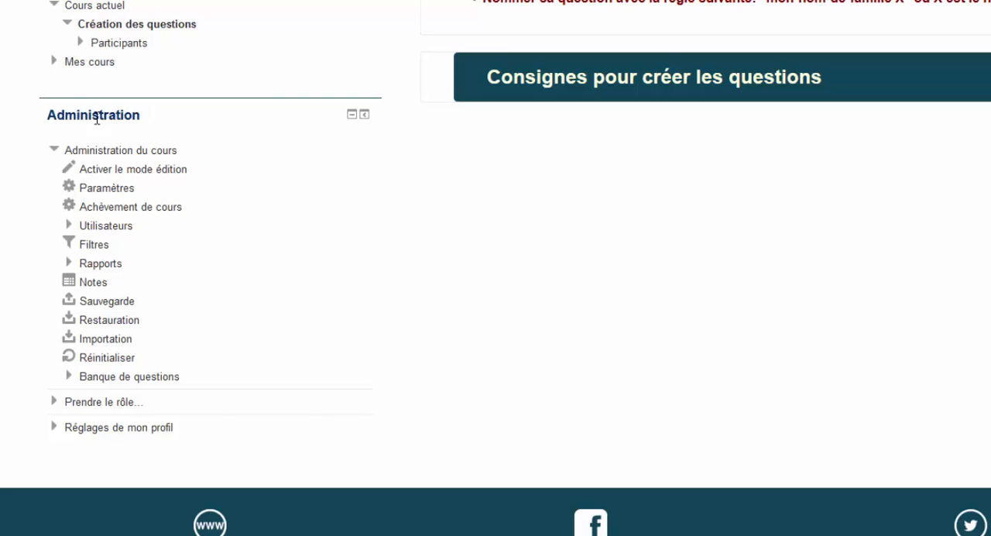
click(53, 149)
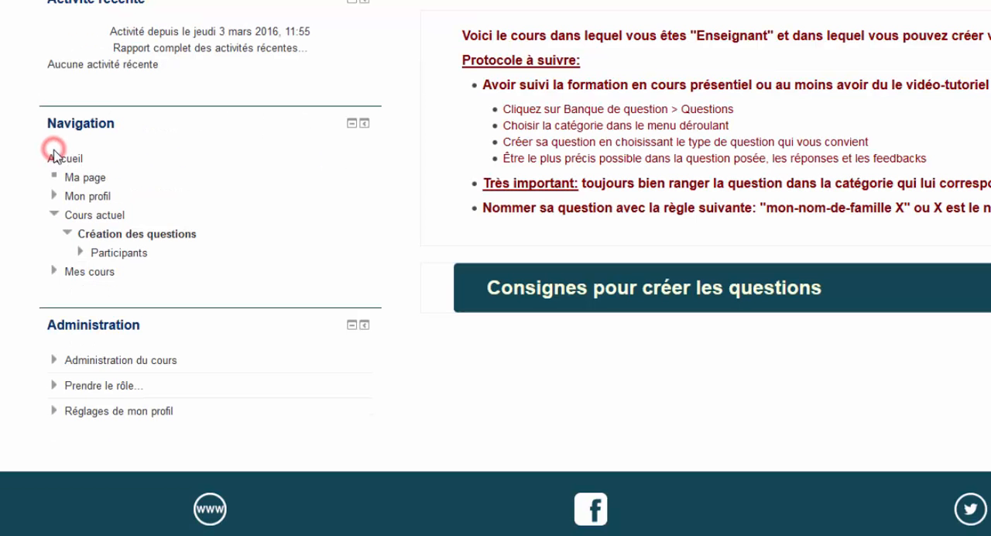
click(53, 359)
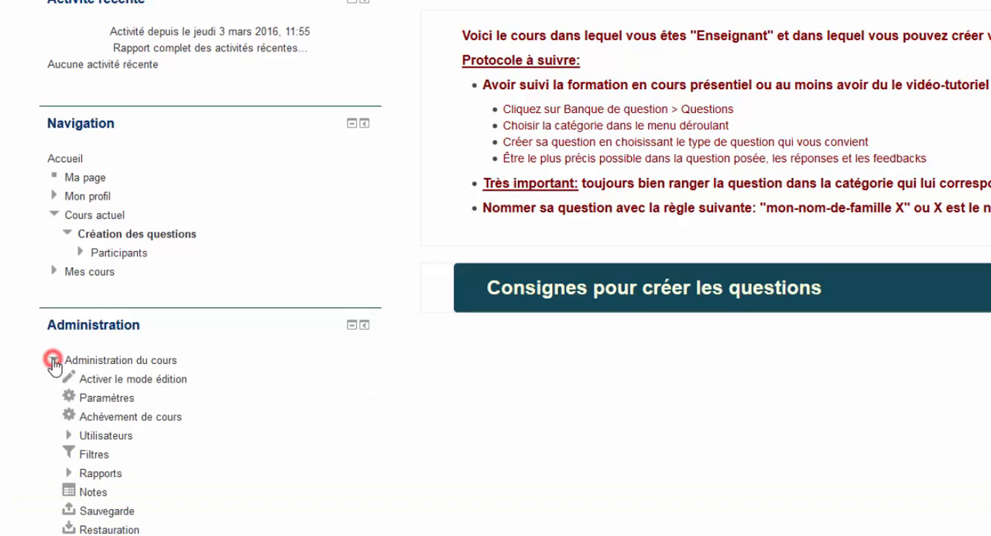
scroll(232, 318, down, 3)
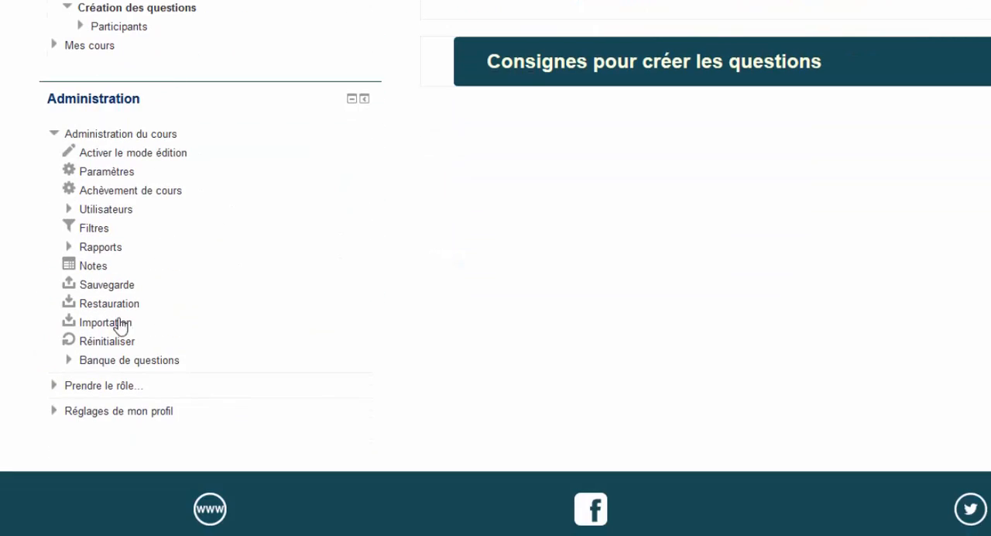
click(69, 362)
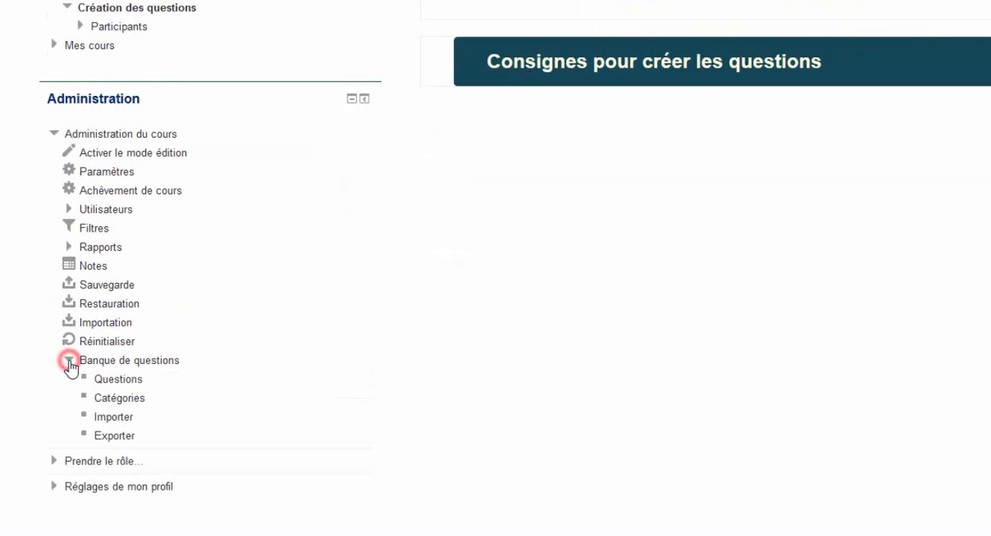
scroll(232, 327, down, 1)
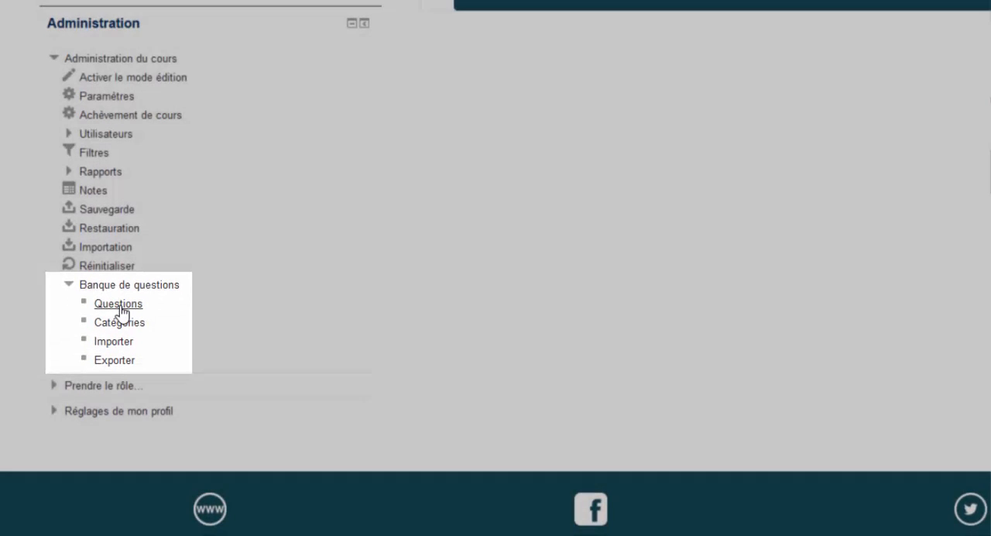
click(119, 306)
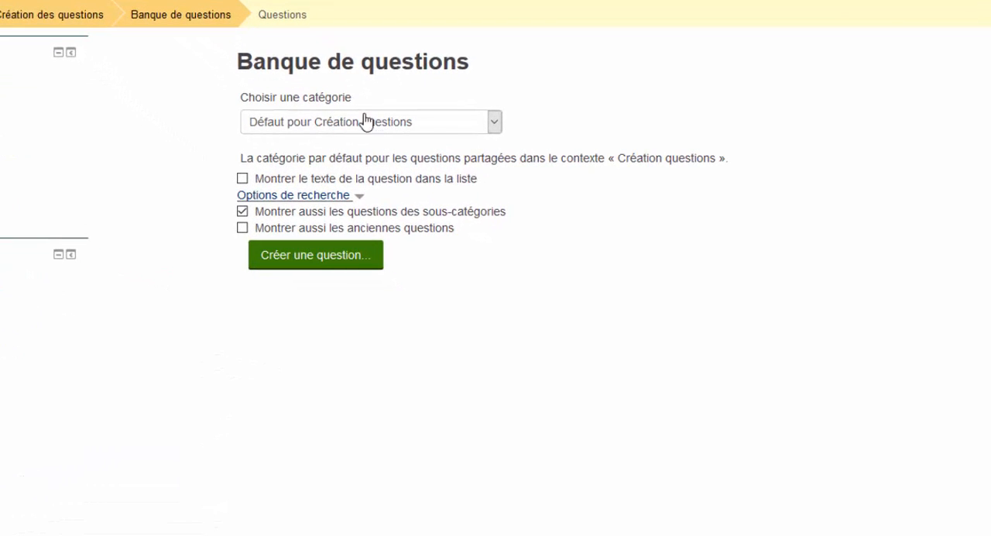
- Choose the MOD1-Ordinateur/Informatique category in the question bank
click(494, 123)
drag(494, 158, 489, 286)
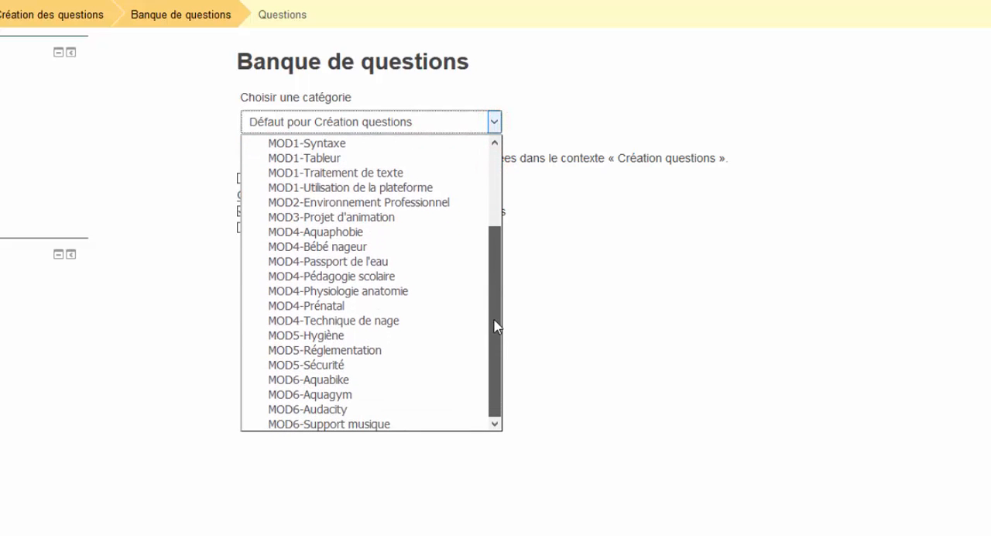
drag(496, 326, 495, 159)
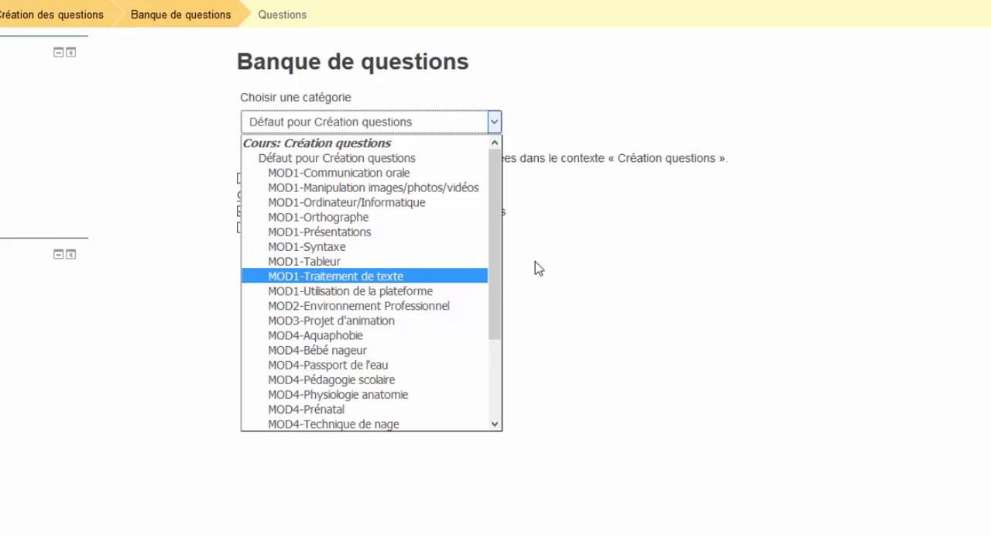
click(592, 223)
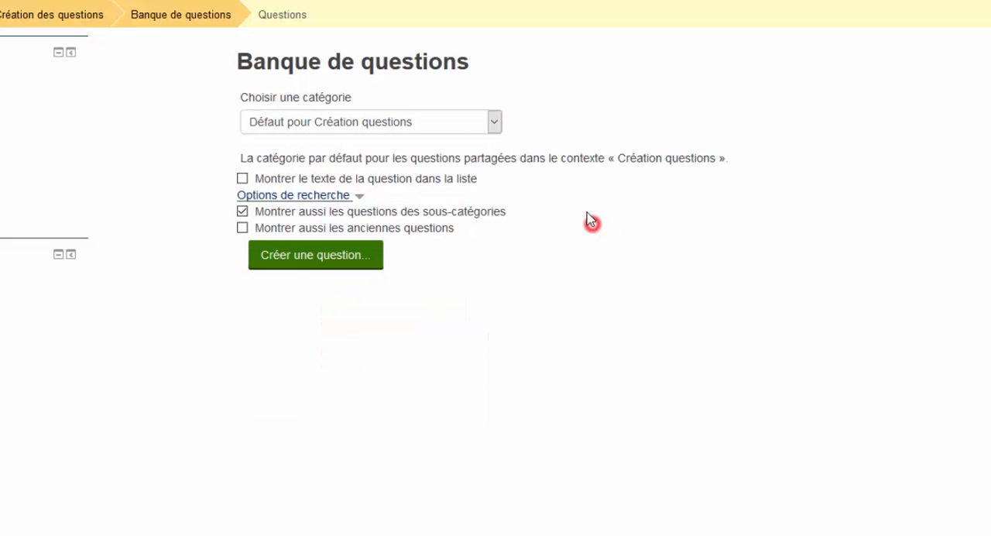
click(380, 126)
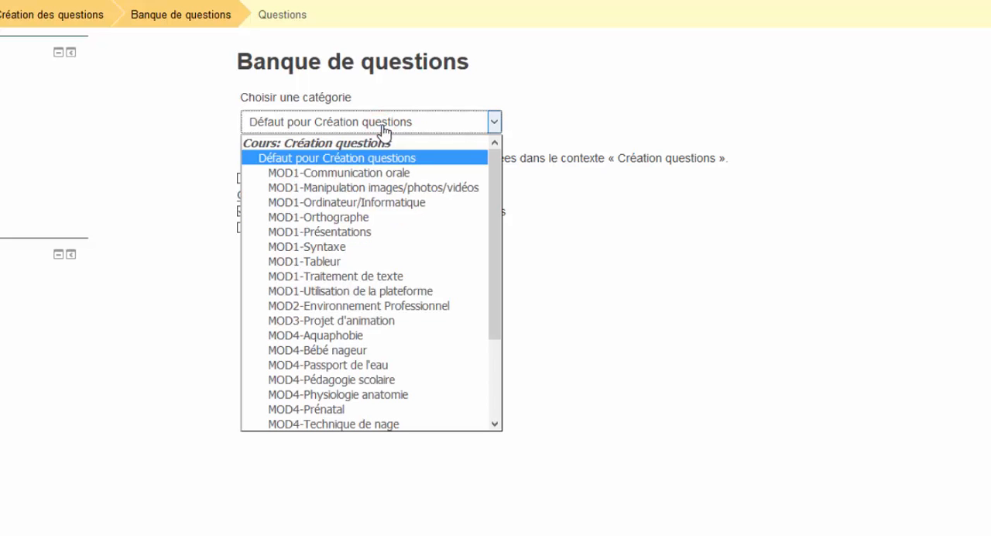
click(369, 210)
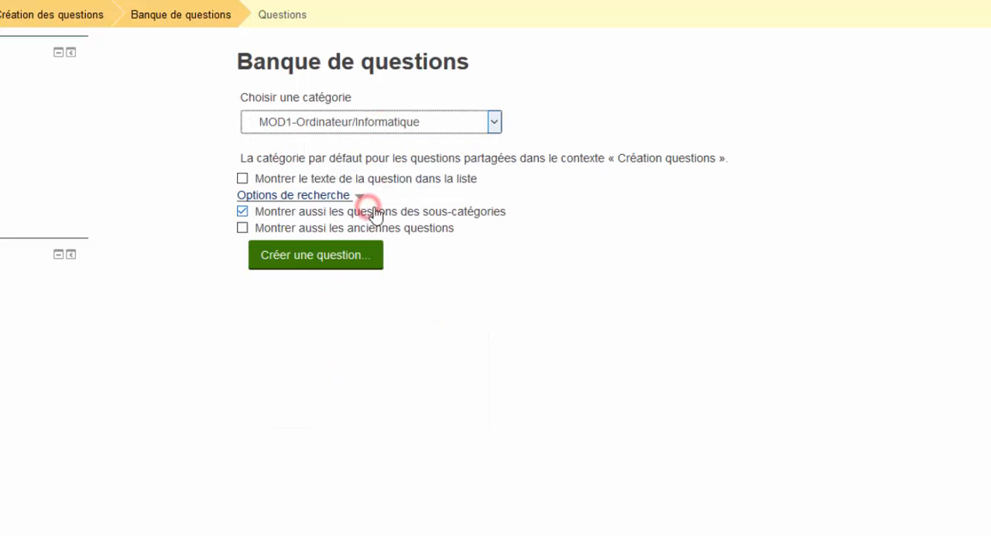
- Start creating a new question of type Vrai/Faux
click(318, 239)
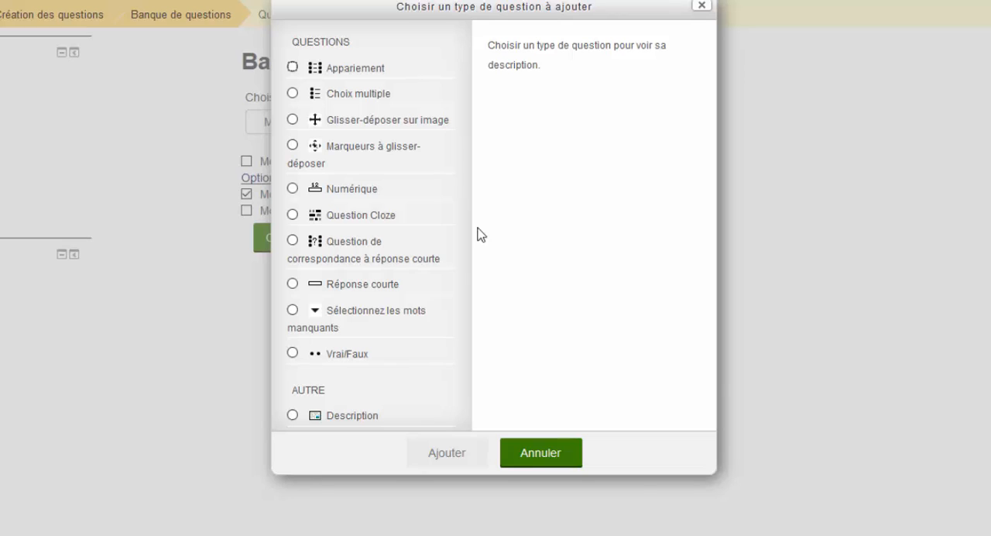
click(293, 353)
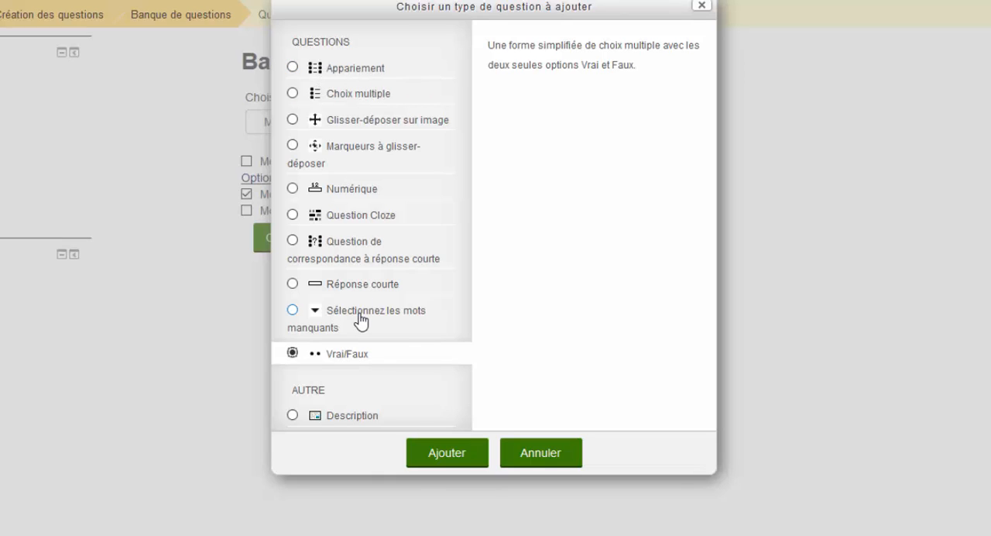
click(456, 461)
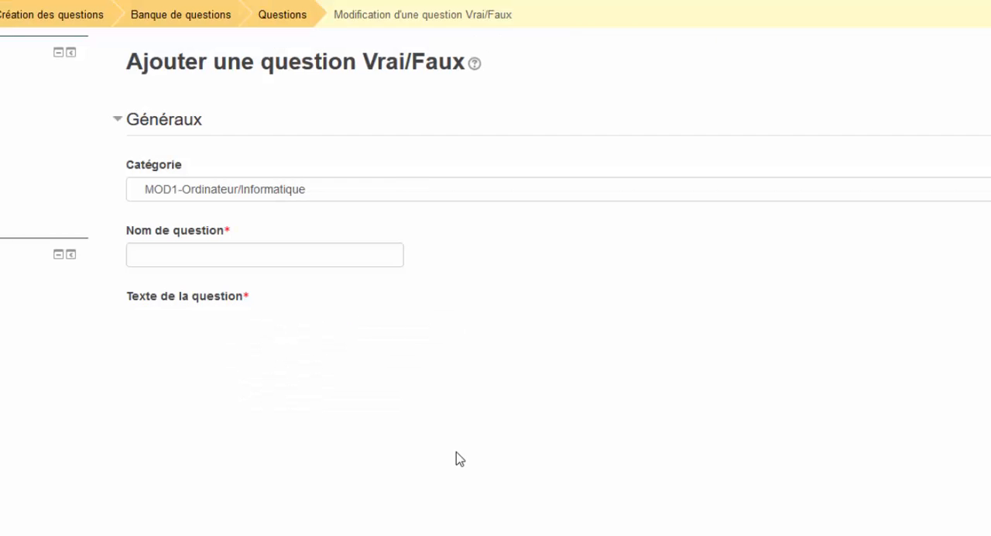
- Name the question with the teacher's surname followed by -1 and paste the text 'Windows est un système d'exploitation ?'
click(193, 257)
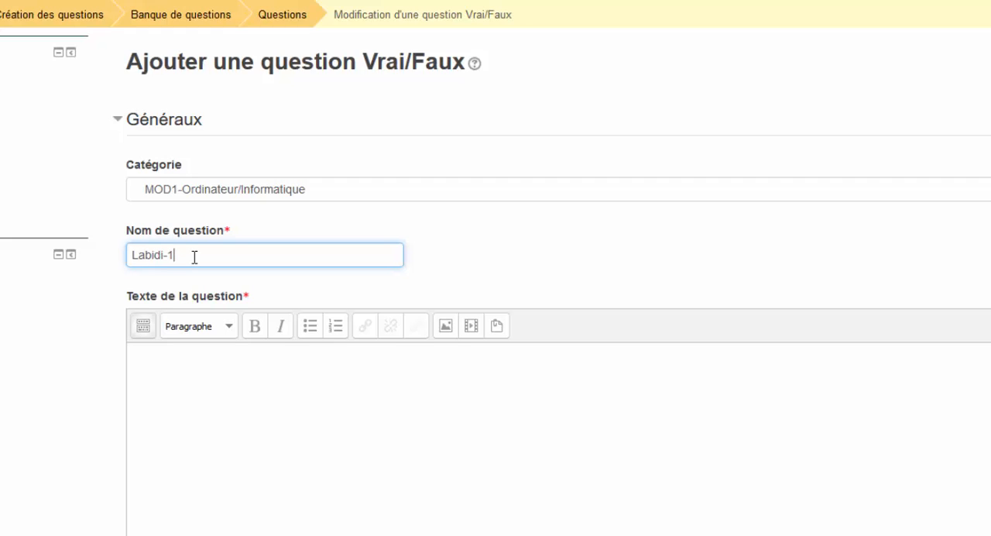
click(202, 364)
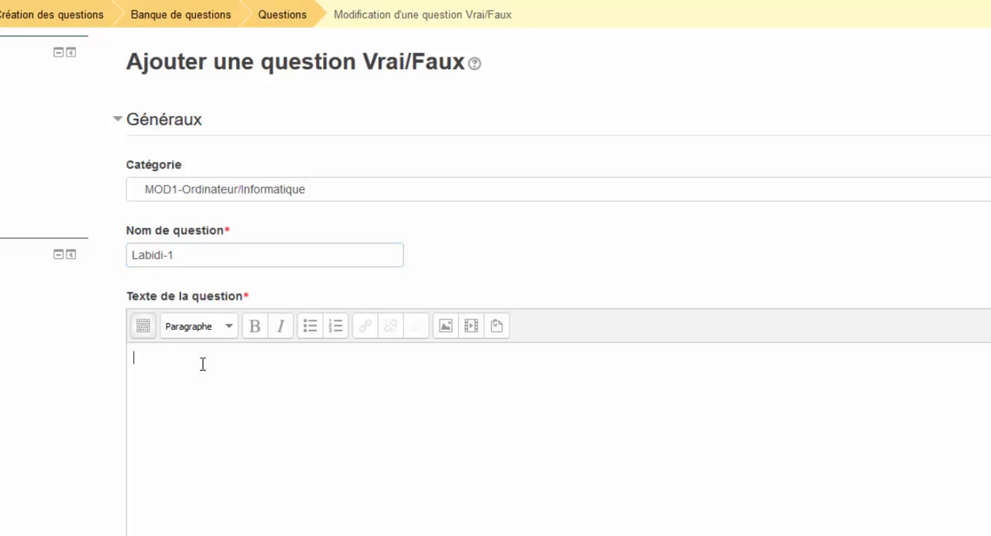
text(Windows est un système d'exploitation ?)
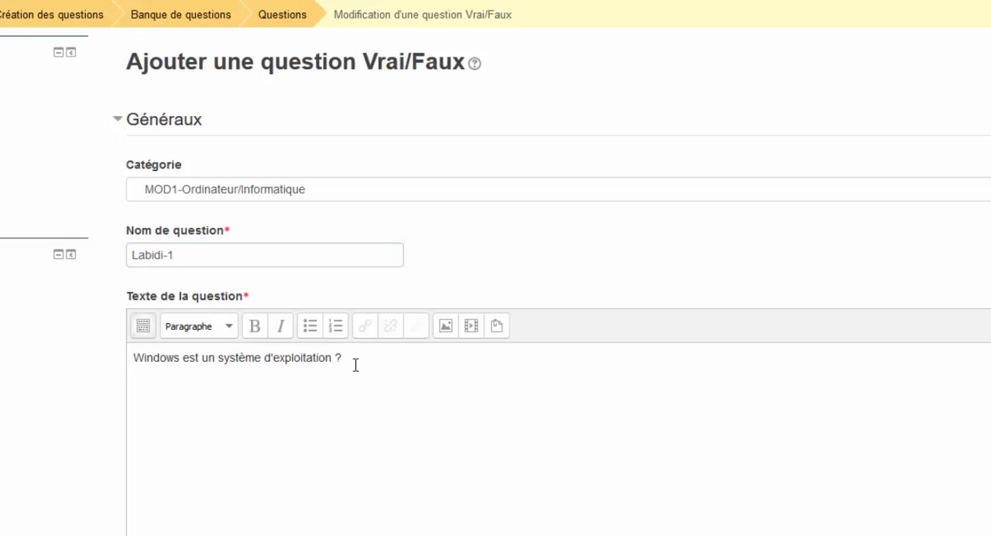
- Set the correct answer to Vrai and paste the general feedback 'Pour répondre à cette question, le cours MOD1 - TIC est à bien connaitre !'
scroll(356, 364, down, 5)
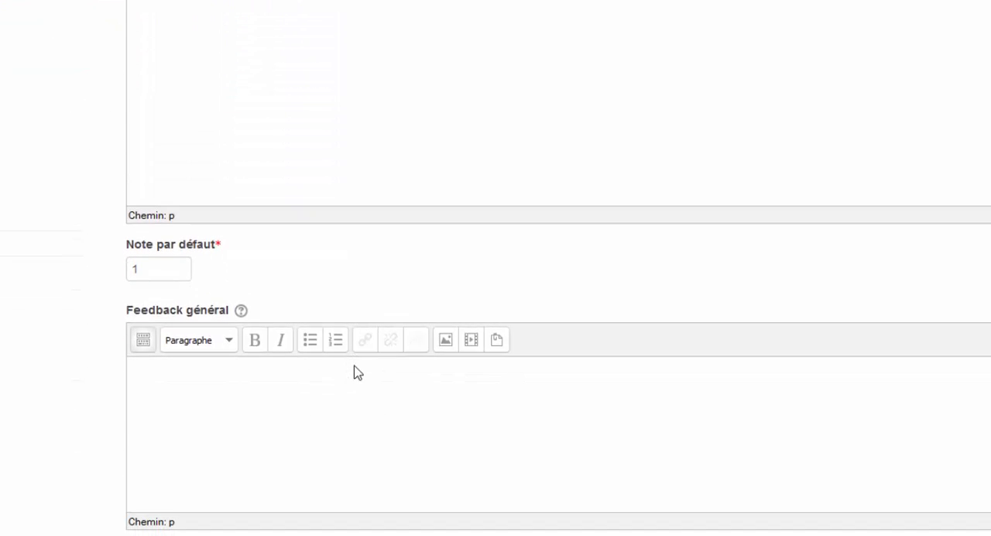
scroll(356, 364, down, 3)
click(176, 388)
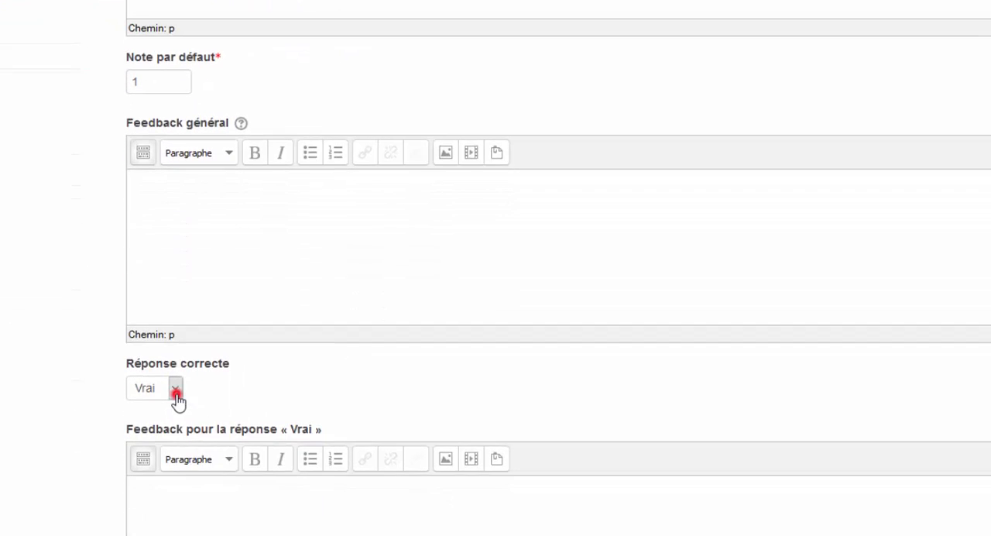
click(172, 423)
click(232, 196)
text(Pour répondre à cette question, le cours MOD1 - TIC est à bien connaitre !)
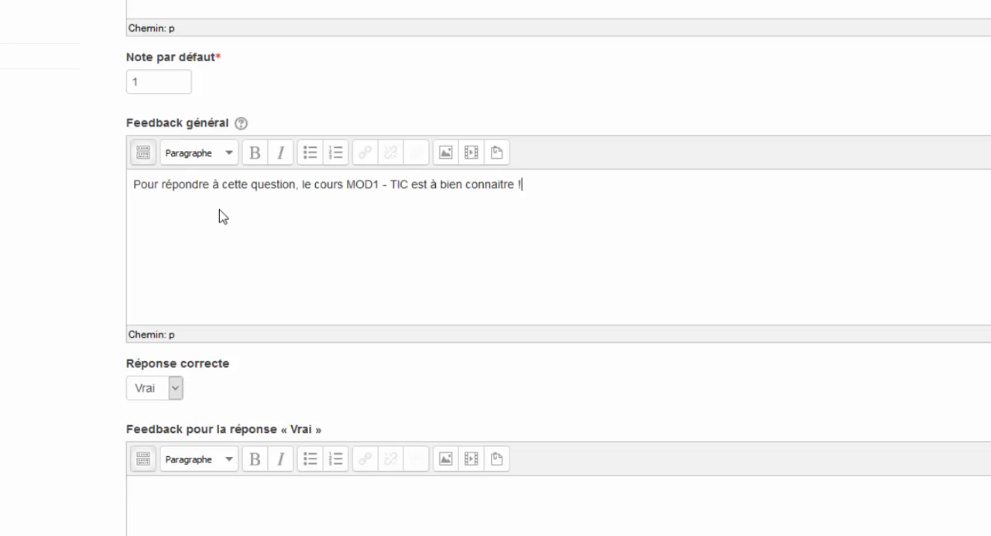
- Enter 'Bien joué !' as Vrai feedback and 'Il est temps de réviser :-)' as Faux feedback, then save the question
scroll(229, 219, down, 5)
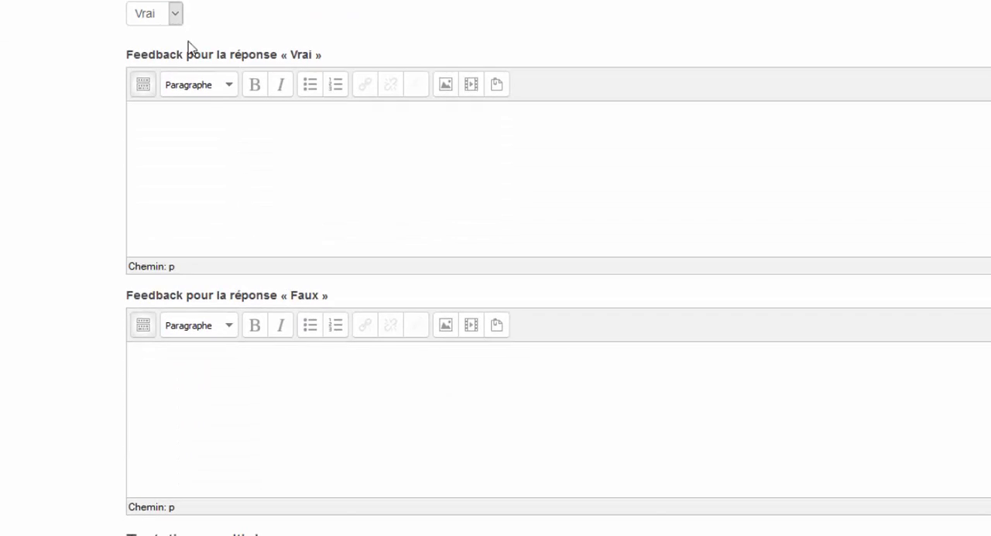
click(244, 124)
text(Bien joué !)
click(259, 375)
text(Il est temps de réviser :-))
scroll(261, 377, down, 4)
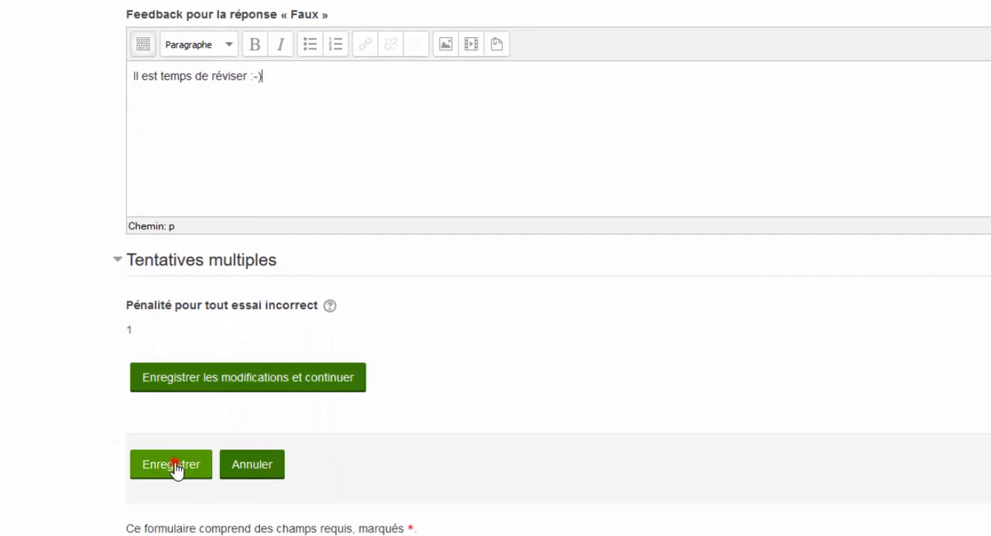
click(173, 464)
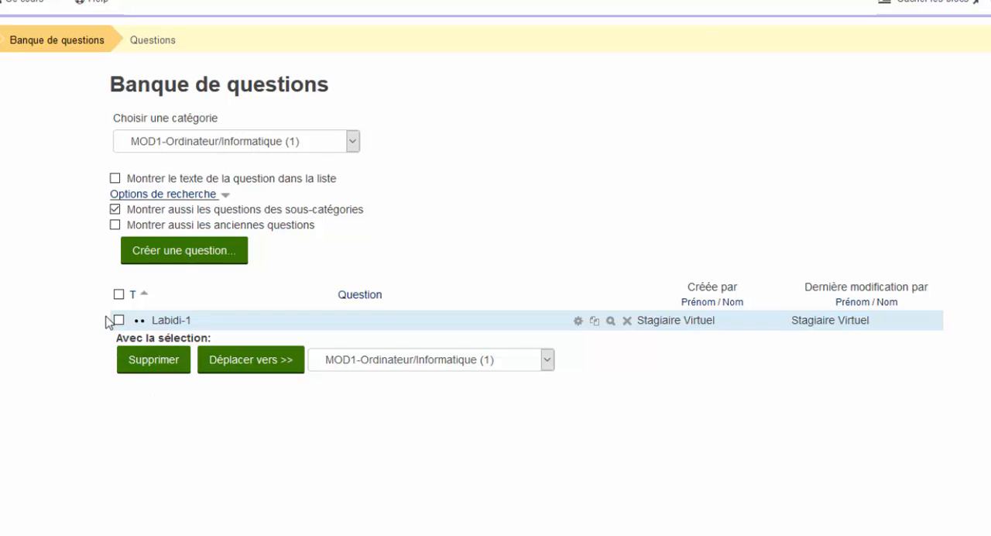
- Open the saved question's edit form to review its text, feedback and correct answer, then leave without changes
click(578, 320)
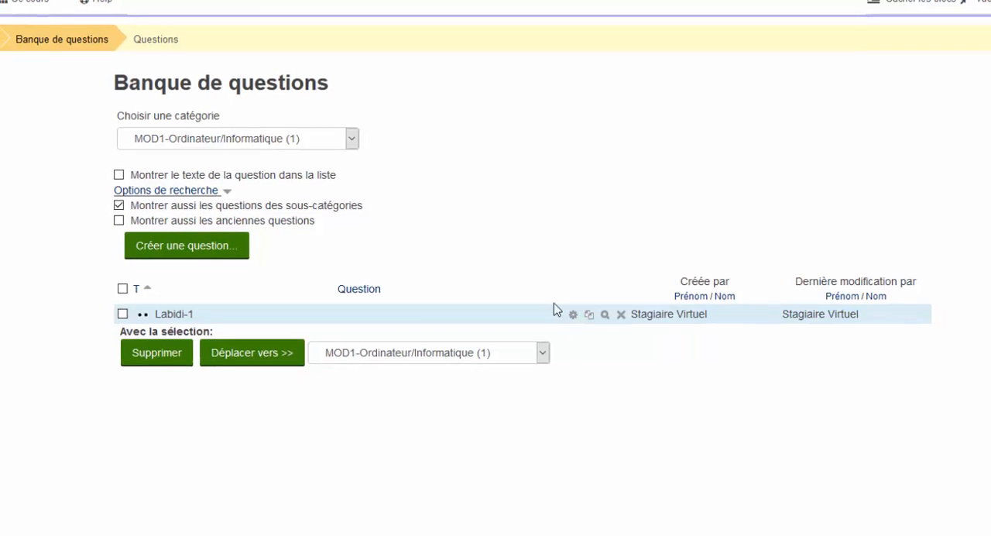
scroll(464, 258, down, 7)
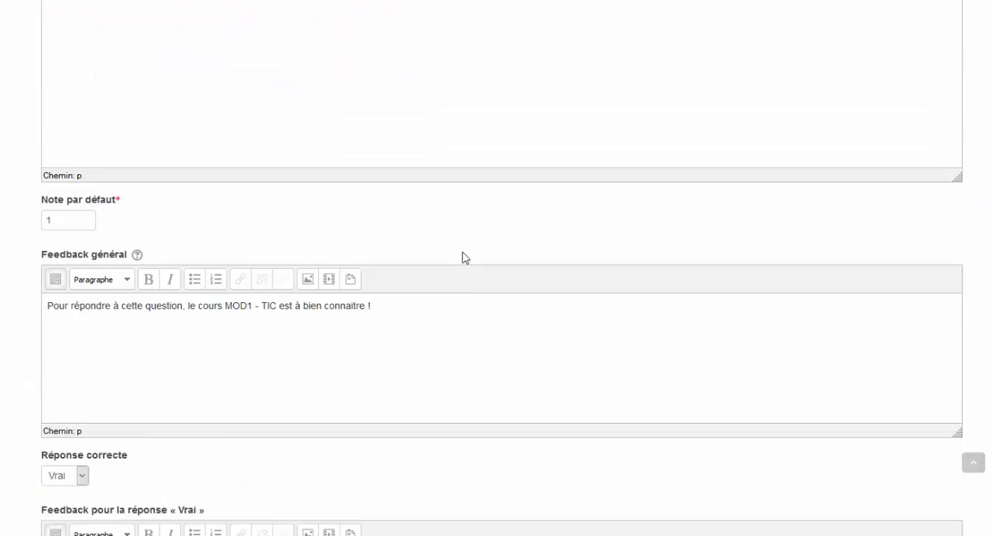
scroll(465, 258, down, 8)
scroll(463, 255, up, 9)
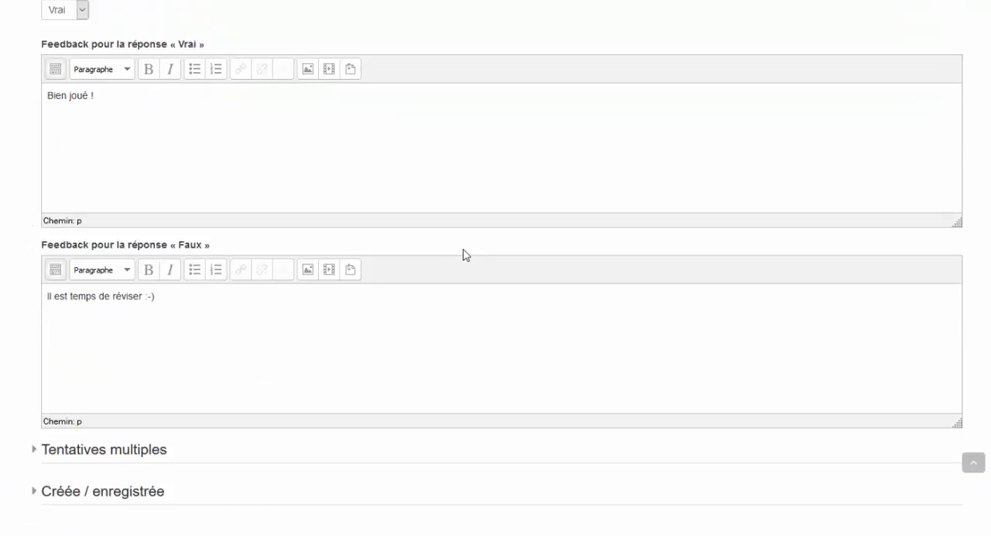
scroll(463, 254, up, 7)
scroll(467, 256, down, 15)
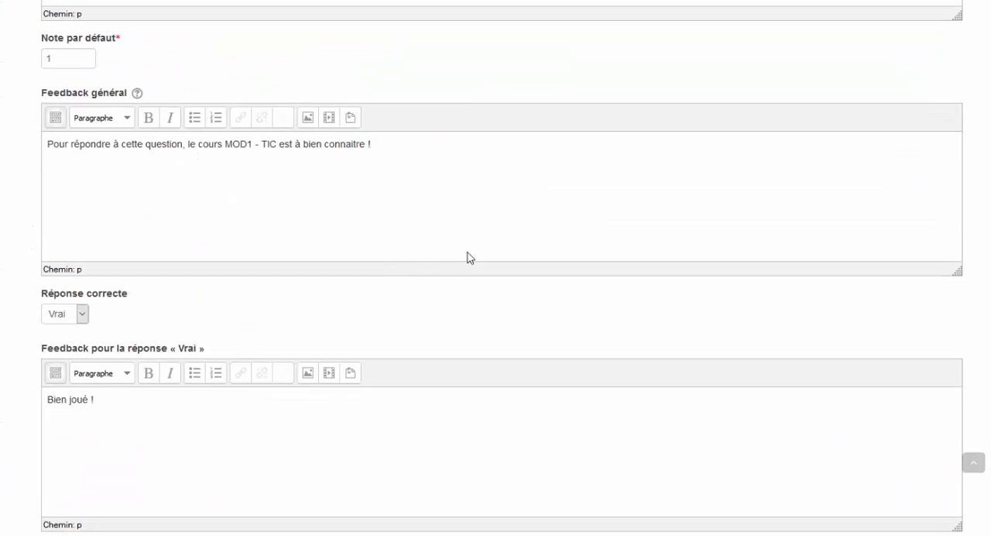
click(72, 327)
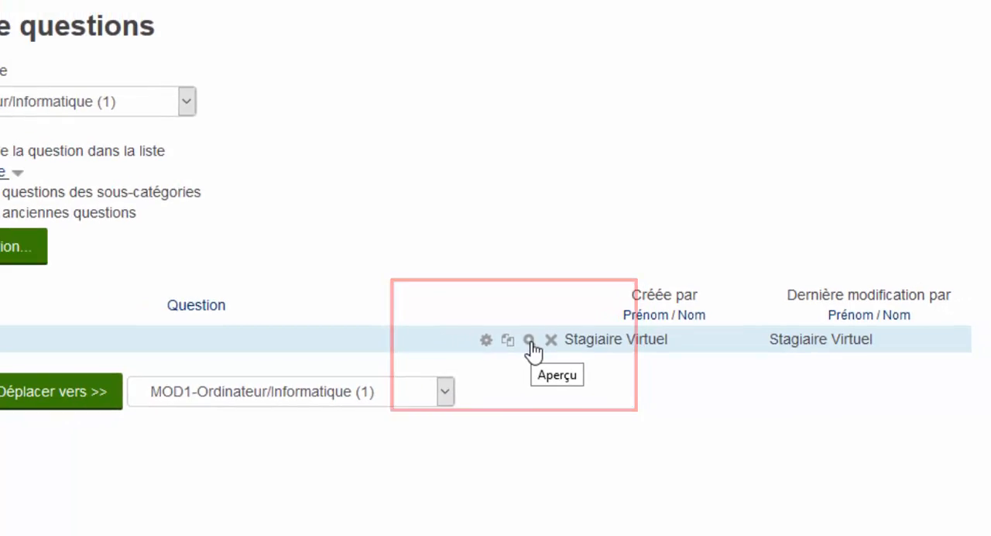
- Open a preview of the question and submit Vrai as the answer
click(496, 343)
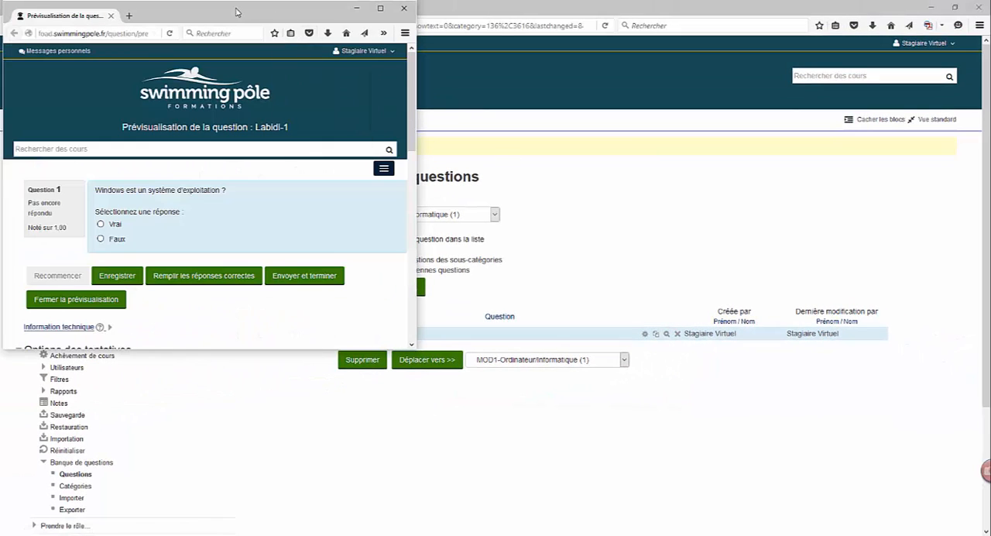
drag(234, 11, 262, 28)
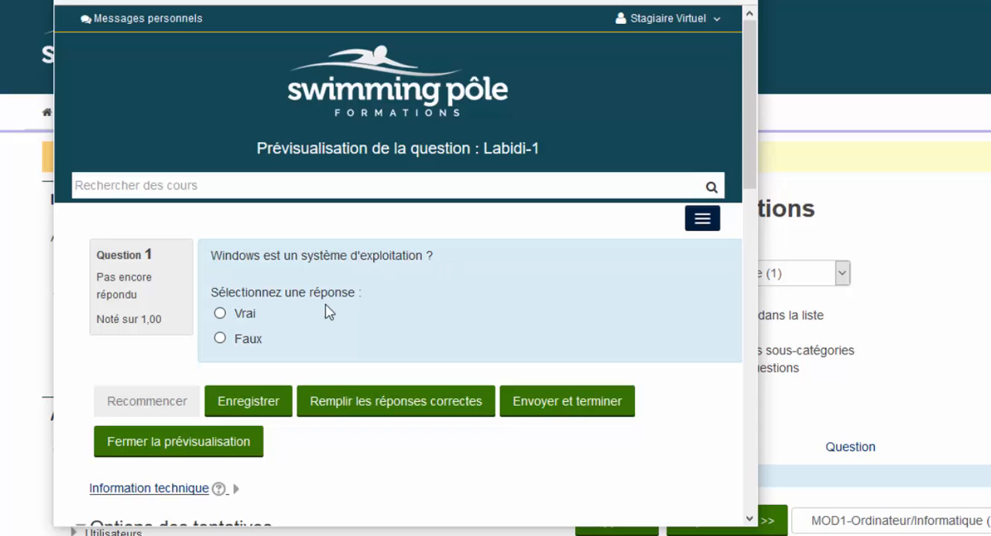
click(220, 314)
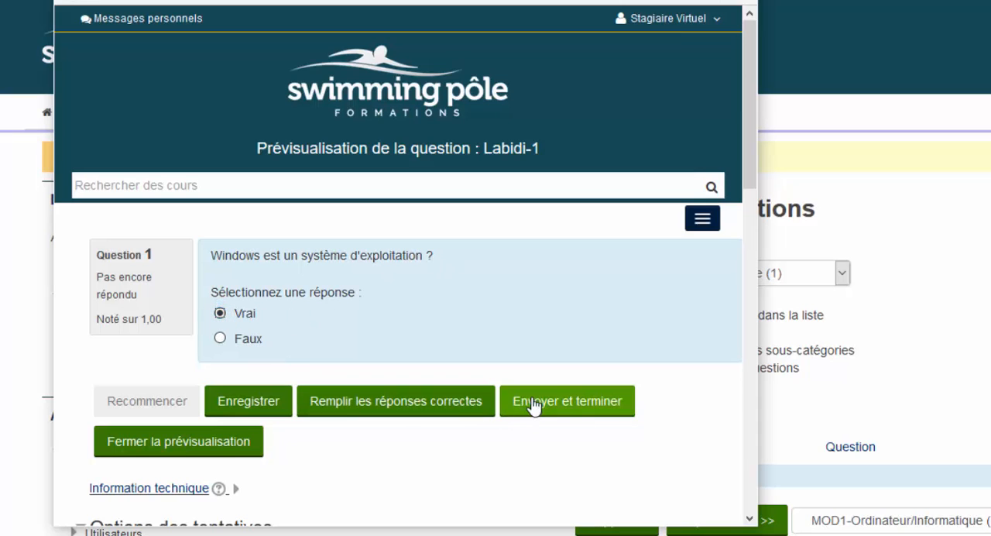
click(561, 406)
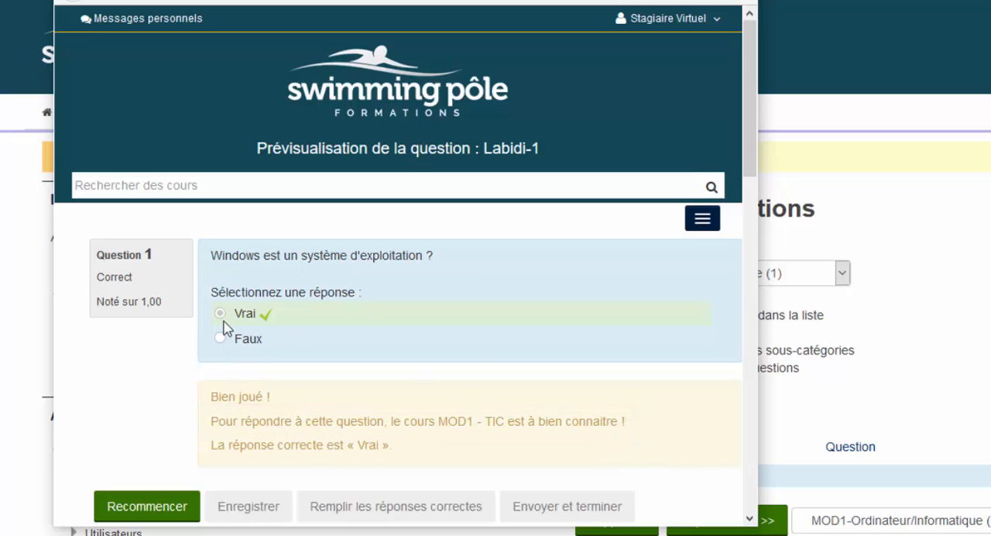
- Restart the preview and submit Faux as the answer to test the other feedback
click(178, 504)
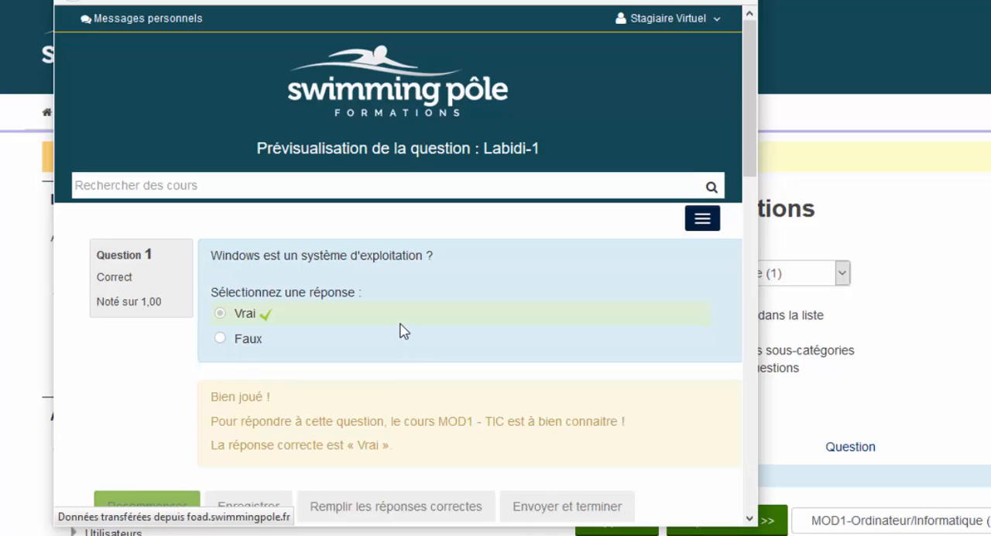
click(221, 341)
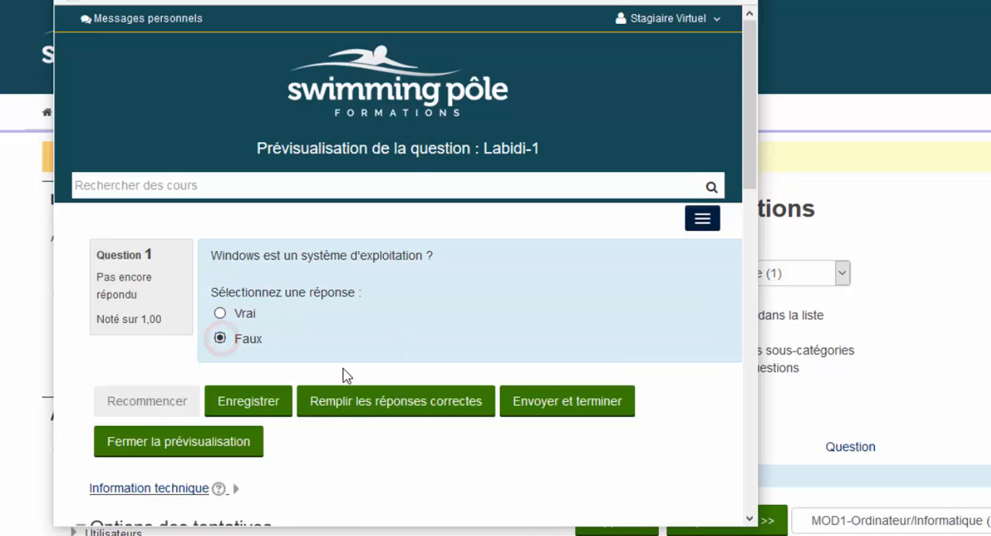
click(538, 403)
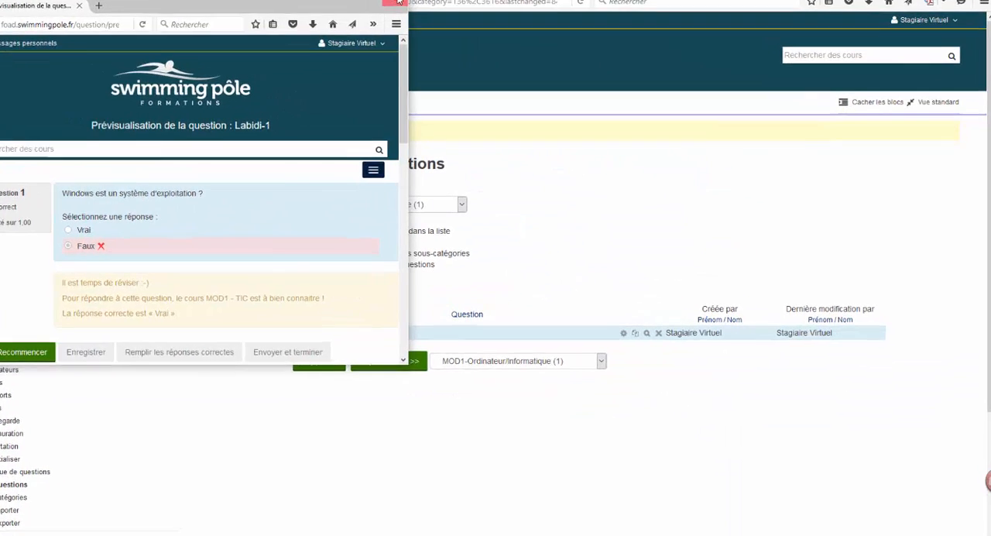
- Close the preview window and return to the Création des questions course page
click(434, 22)
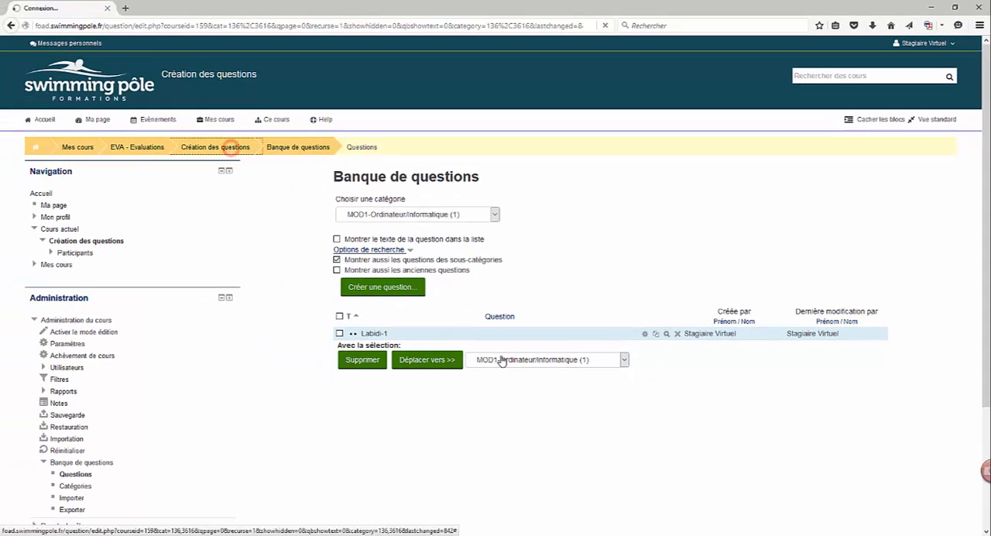
click(230, 147)
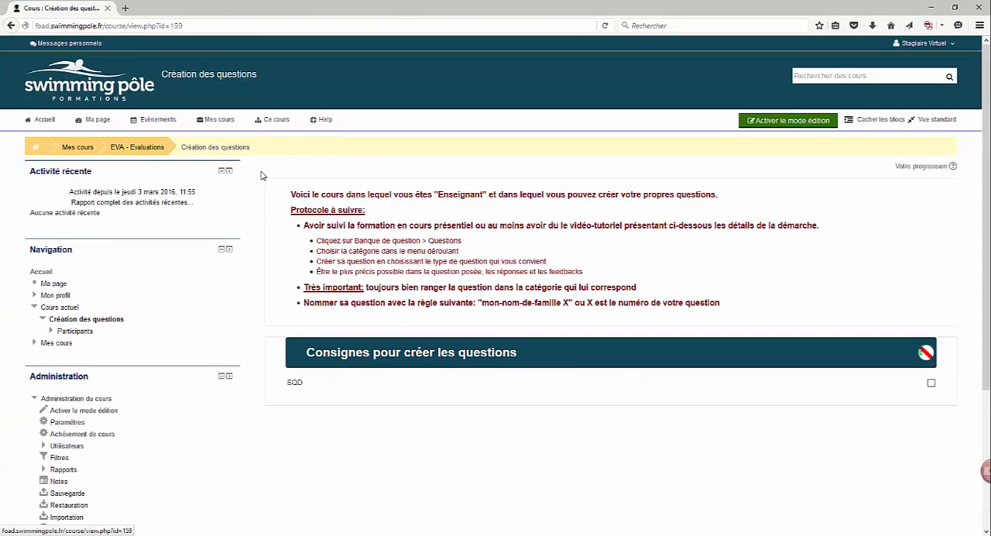
- Open the Mes cours listing and scroll down to the evaluation course categories
click(137, 148)
scroll(446, 321, down, 10)
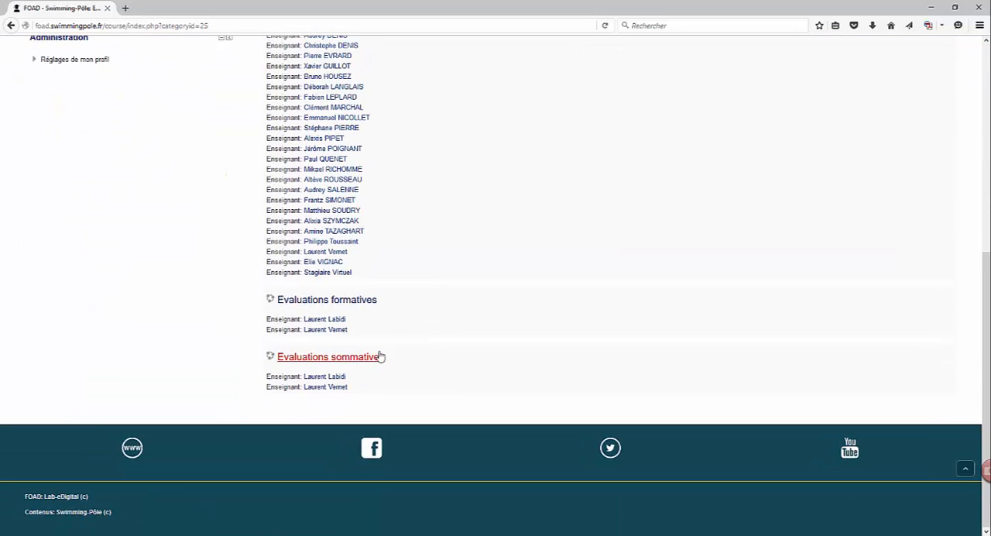